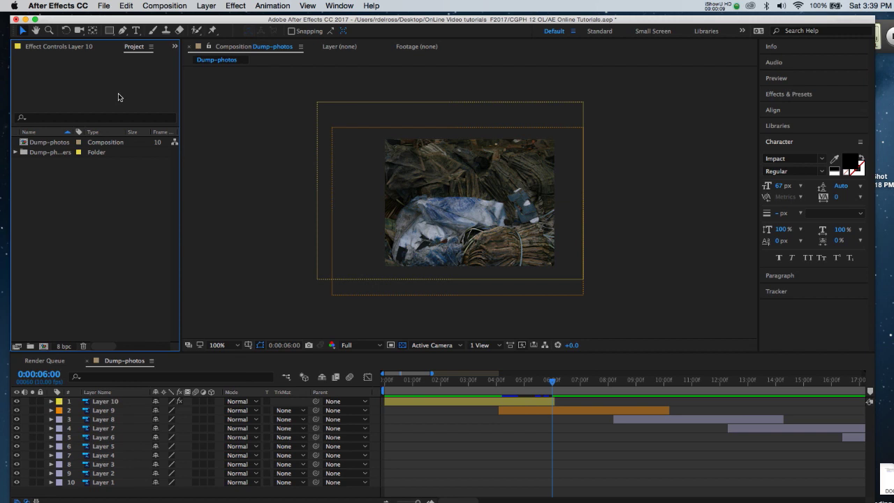
Import the Requiem_01.mp3 audio file through File > Import > File.
{"action": "left_click", "coordinate": [103, 7]}
{"action": "mouse_move", "coordinate": [132, 154]}
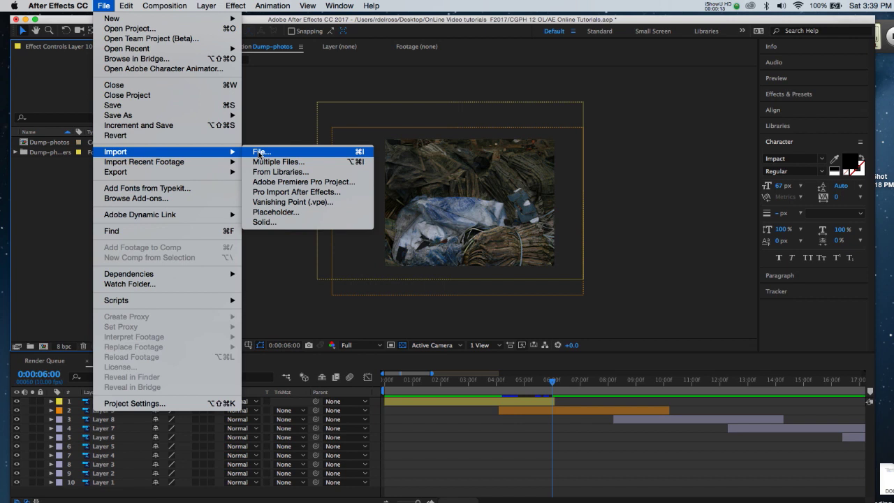
{"action": "left_click", "coordinate": [259, 152]}
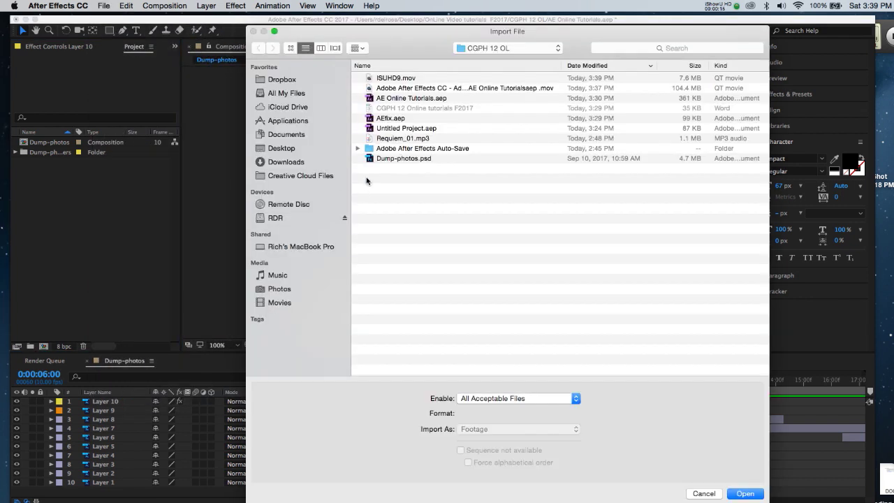
{"action": "left_click", "coordinate": [391, 139]}
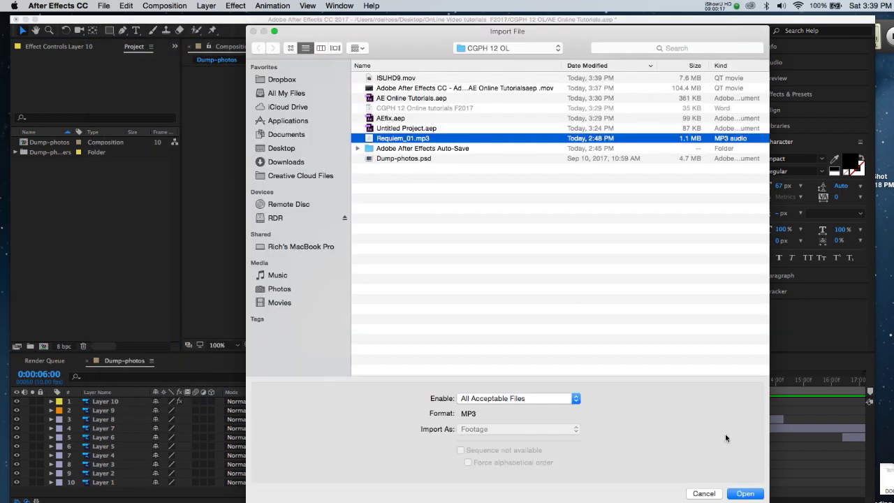
{"action": "left_click", "coordinate": [745, 493]}
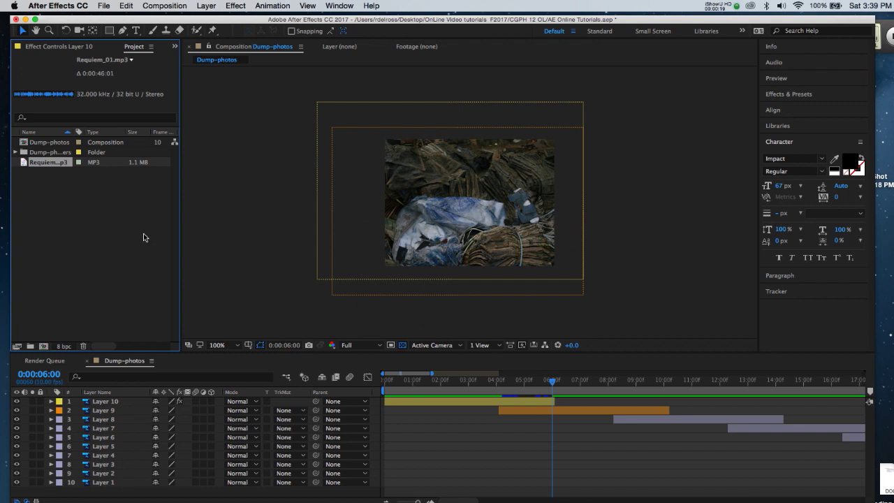
Drag Requiem_01.mp3 into the Dump-photos composition as the top layer.
{"action": "left_click_drag", "start_coordinate": [25, 163], "coordinate": [465, 210]}
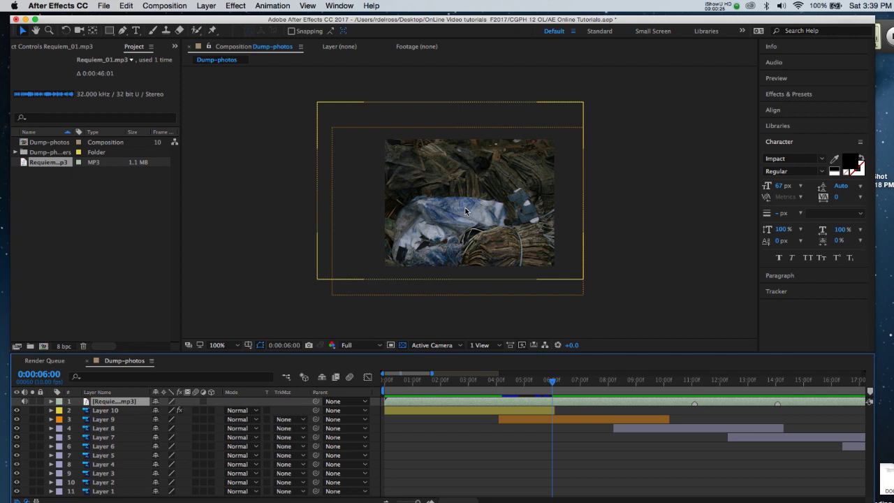
{"action": "right_click", "coordinate": [437, 404]}
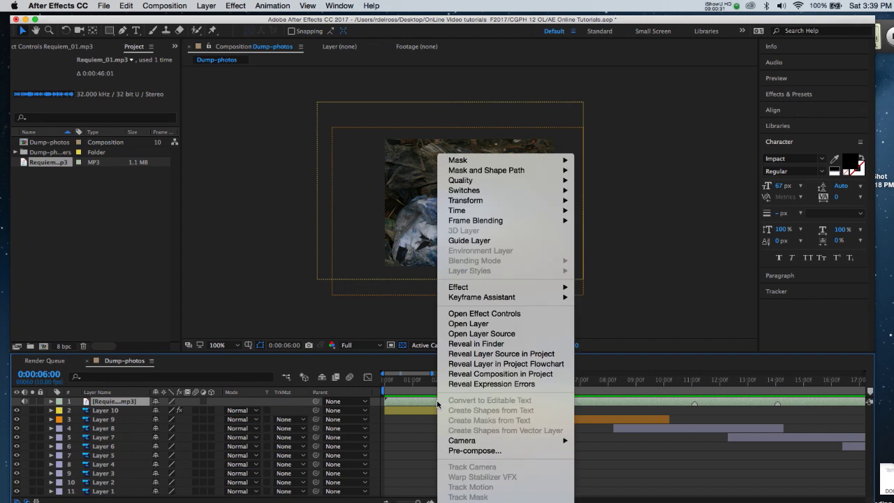
{"action": "key", "text": "Escape"}
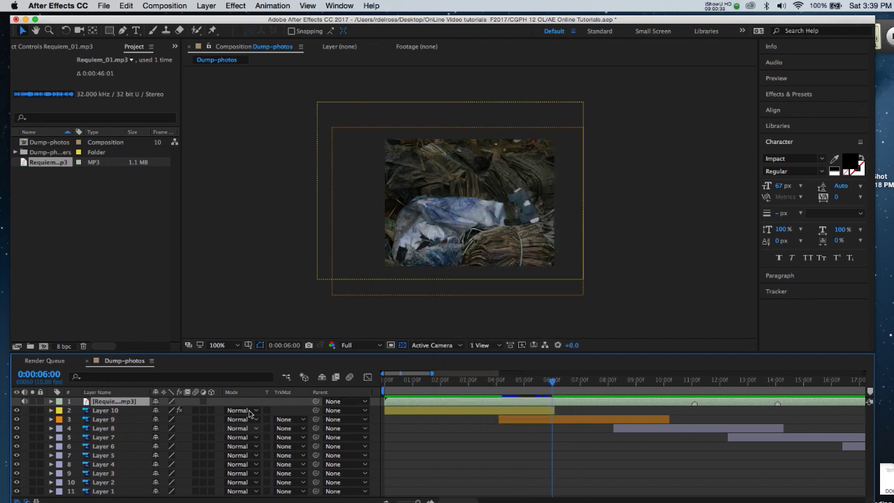
Enlarge the Timeline and expand the audio layer to show Audio Levels and its waveform.
{"action": "left_click_drag", "start_coordinate": [291, 352], "coordinate": [298, 310]}
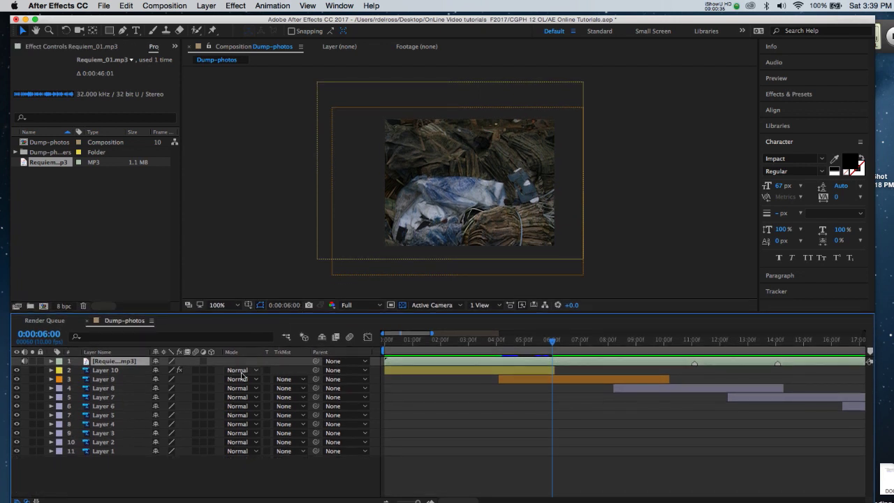
{"action": "left_click", "coordinate": [51, 361]}
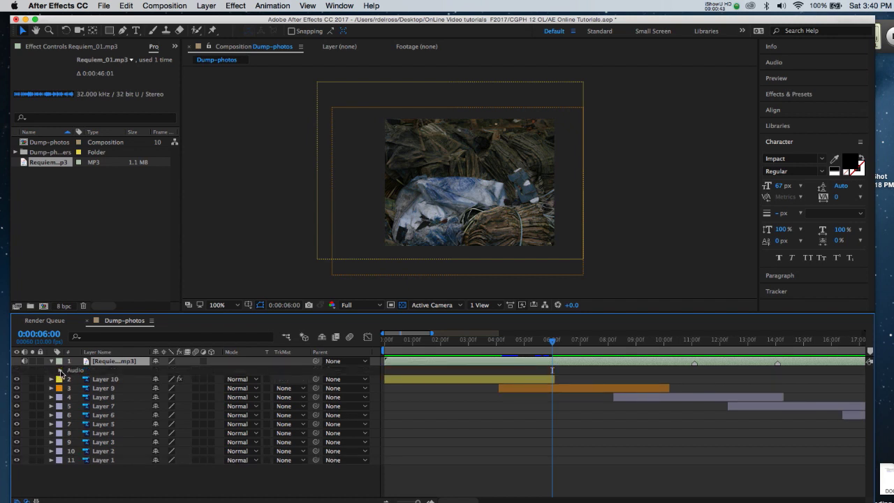
{"action": "left_click", "coordinate": [61, 370]}
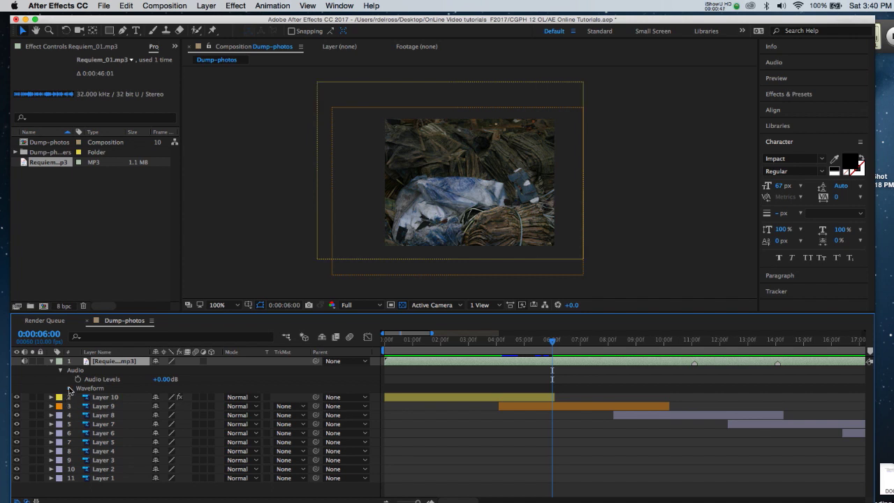
{"action": "left_click", "coordinate": [69, 388]}
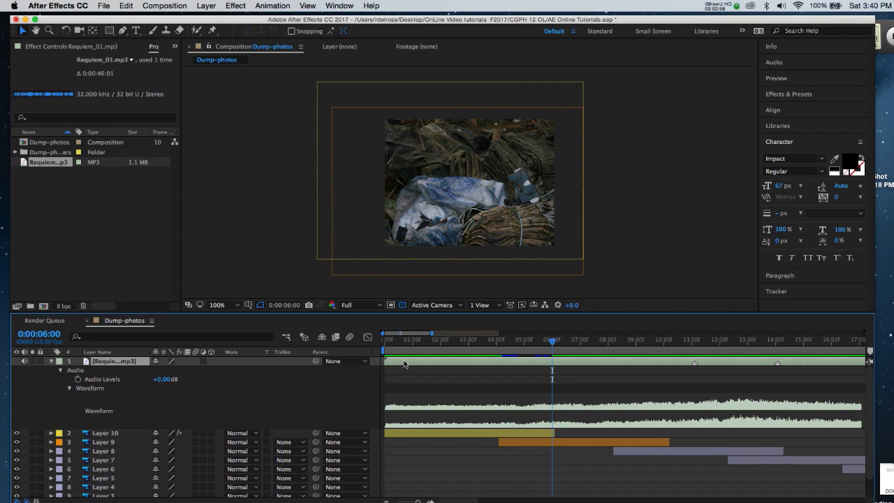
Add a 0 dB Audio Levels keyframe at 0:00:02:00, then return the playhead to the start.
{"action": "left_click", "coordinate": [40, 333]}
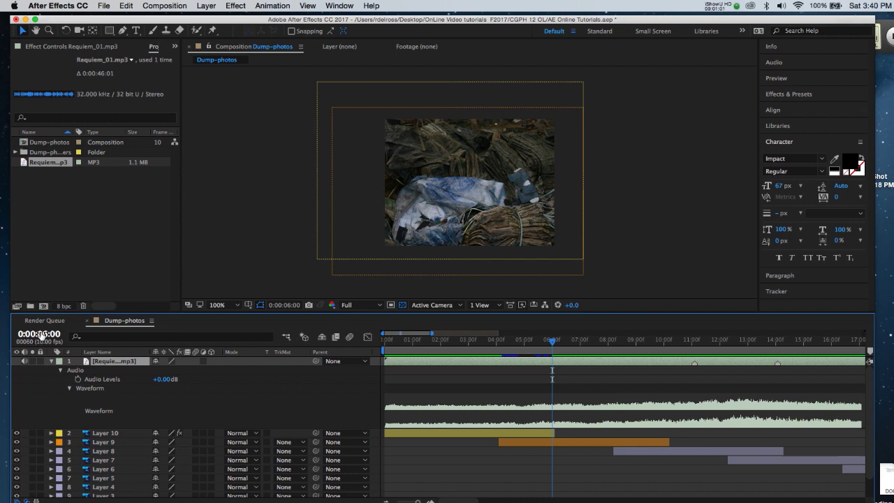
{"action": "type", "text": "200"}
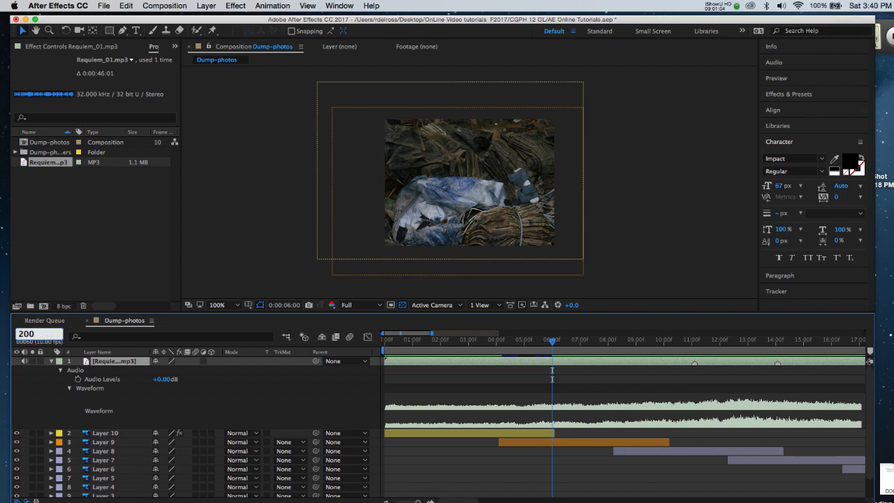
{"action": "key", "text": "Return"}
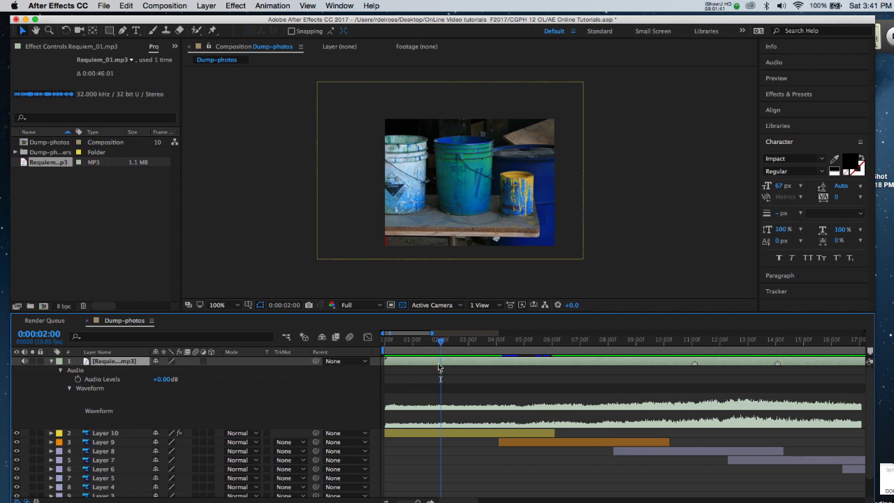
{"action": "left_click", "coordinate": [76, 380]}
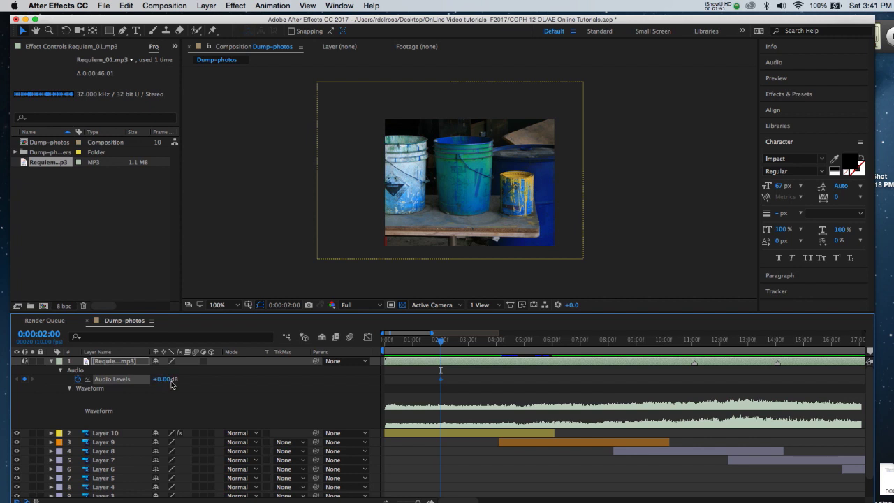
{"action": "left_click_drag", "start_coordinate": [438, 341], "coordinate": [373, 344]}
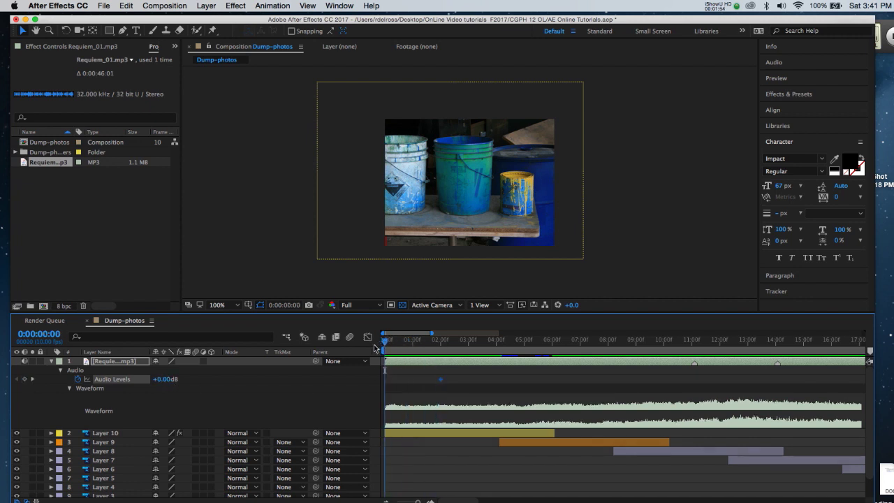
Set Audio Levels to -100 dB at 0:00:00:00 and preview the two-second fade-in.
{"action": "left_click", "coordinate": [163, 380]}
{"action": "type", "text": "-100"}
{"action": "key", "text": "Return"}
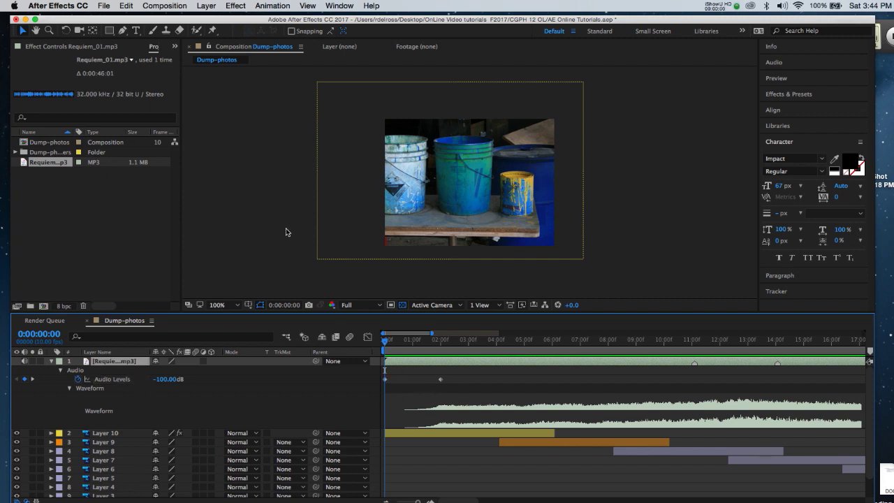
{"action": "key", "text": "space"}
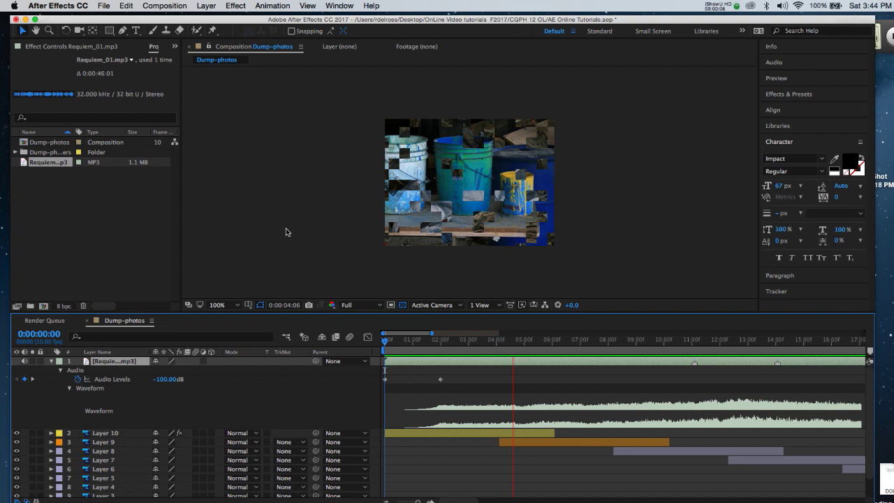
{"action": "key", "text": "space"}
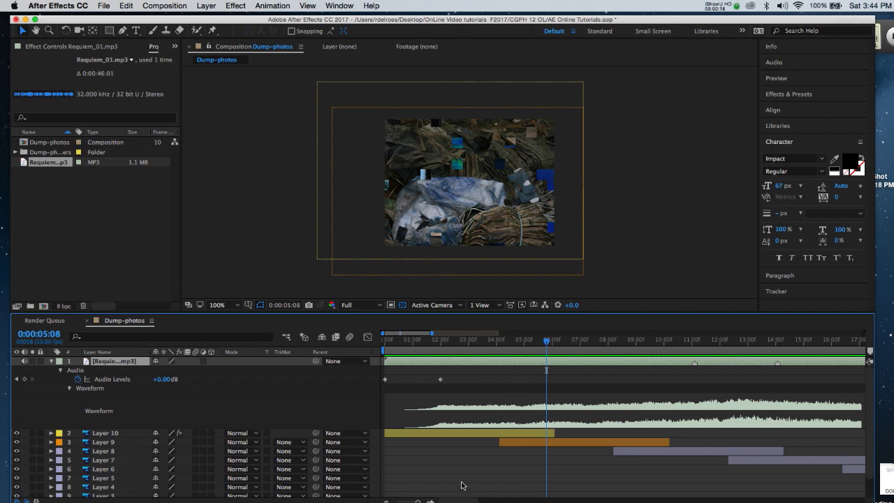
Scrub the current time to about 0:00:42:00 near the composition's end.
{"action": "left_click_drag", "start_coordinate": [457, 501], "coordinate": [514, 500]}
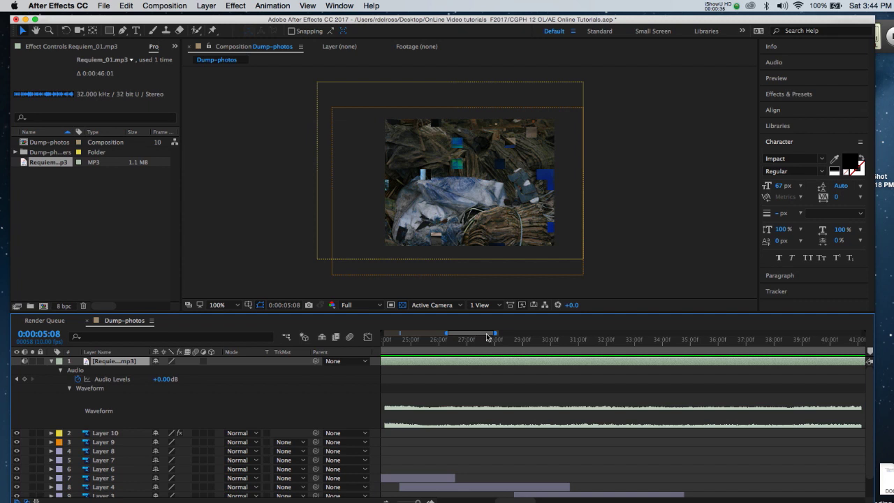
{"action": "mouse_move", "coordinate": [490, 334]}
{"action": "left_mouse_down"}
{"action": "mouse_move", "coordinate": [462, 338]}
{"action": "mouse_move", "coordinate": [524, 337]}
{"action": "mouse_move", "coordinate": [495, 337]}
{"action": "left_mouse_up"}
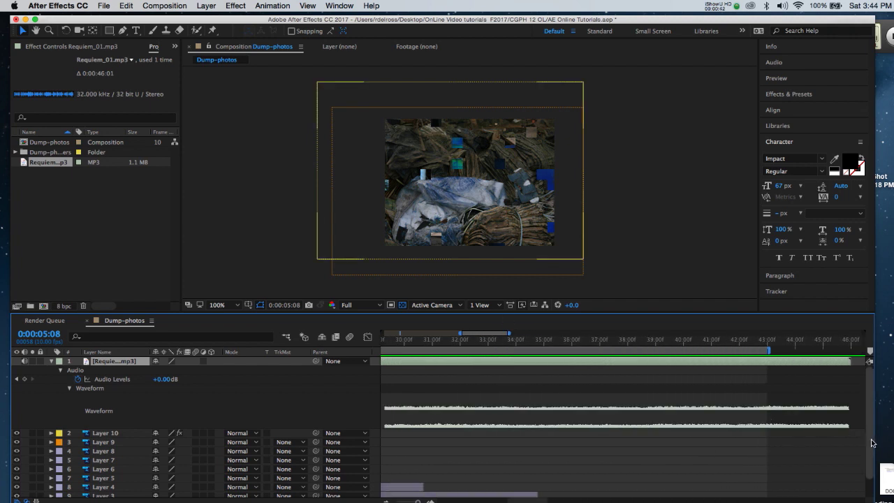
{"action": "scroll", "coordinate": [868, 485], "scroll_direction": "down", "scroll_amount": 2}
{"action": "left_click", "coordinate": [732, 342]}
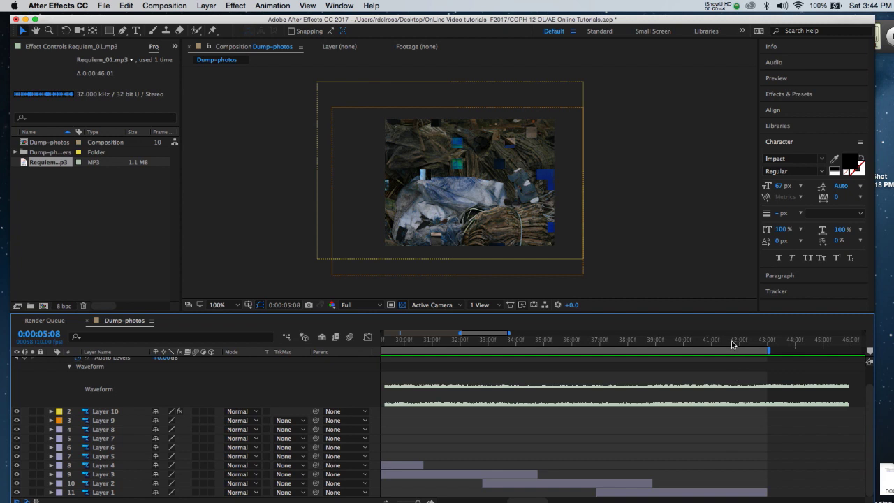
{"action": "left_click_drag", "start_coordinate": [732, 343], "coordinate": [740, 345]}
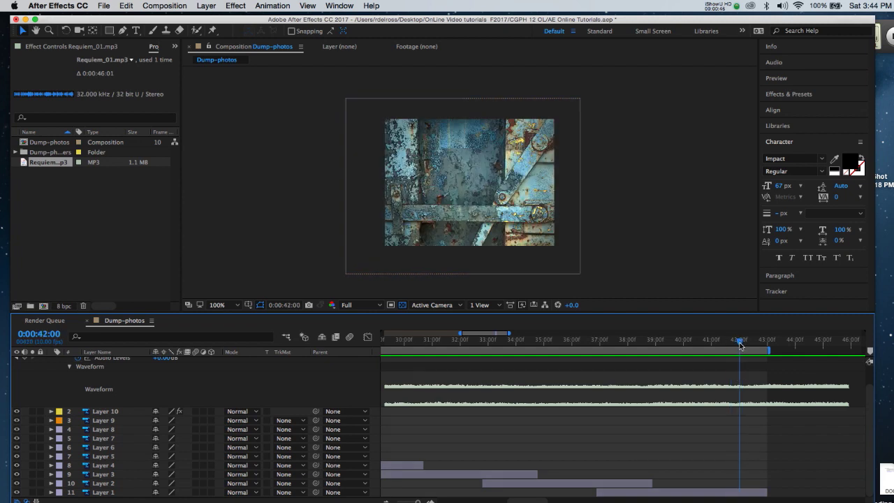
Jump to Layer 1's out point, then enter 4000 to set the time to 0:00:40:00.
{"action": "left_click", "coordinate": [758, 493]}
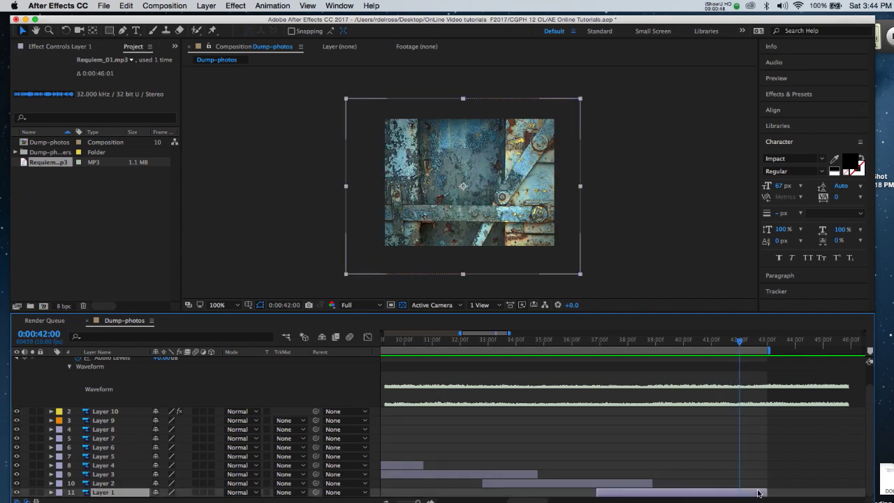
{"action": "key", "text": "o"}
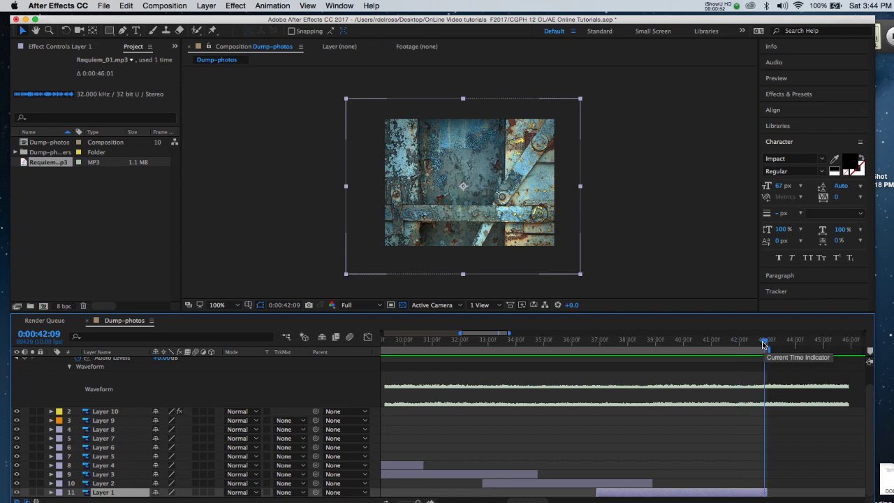
{"action": "left_click", "coordinate": [43, 335]}
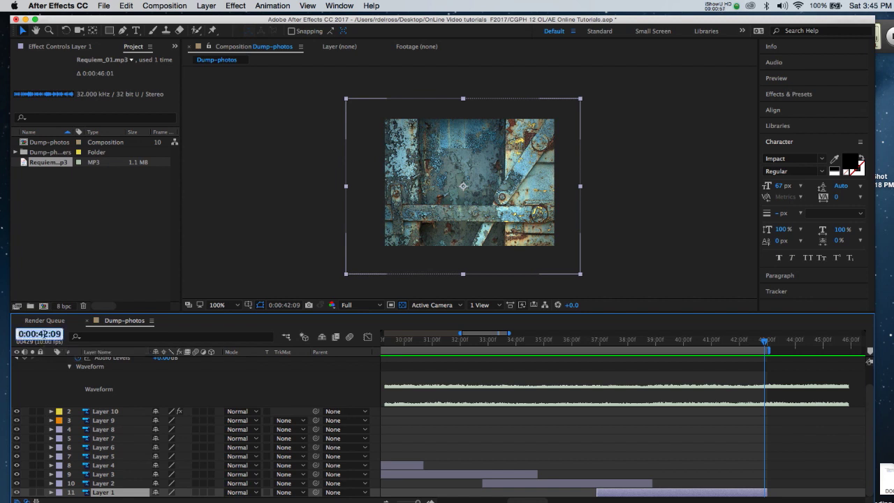
{"action": "type", "text": "4000"}
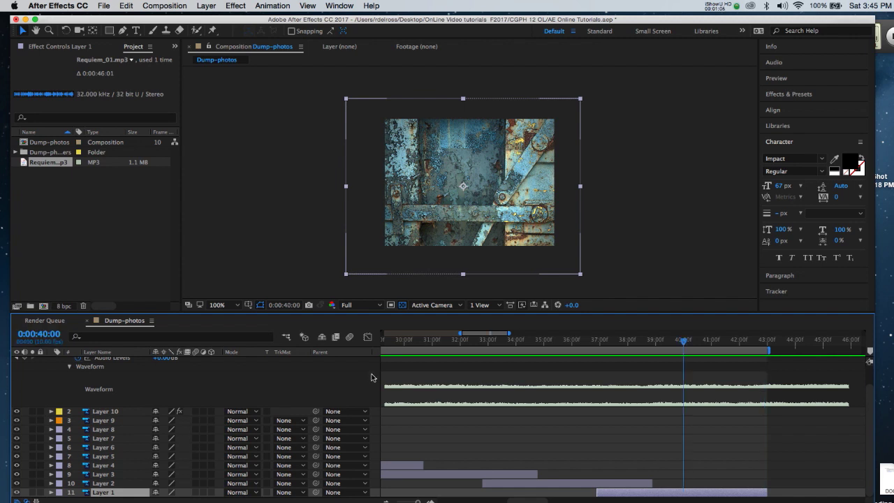
Zoom the timeline out and add a +0.00 dB Audio Levels keyframe at 0:00:40:00.
{"action": "scroll", "coordinate": [869, 403], "scroll_direction": "up", "scroll_amount": 2}
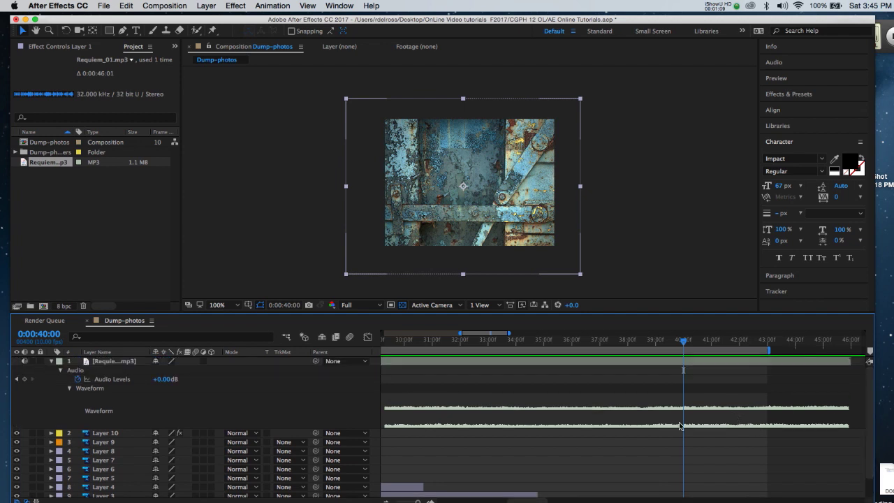
{"action": "key", "text": "minus"}
{"action": "key", "text": "minus"}
{"action": "key", "text": "minus"}
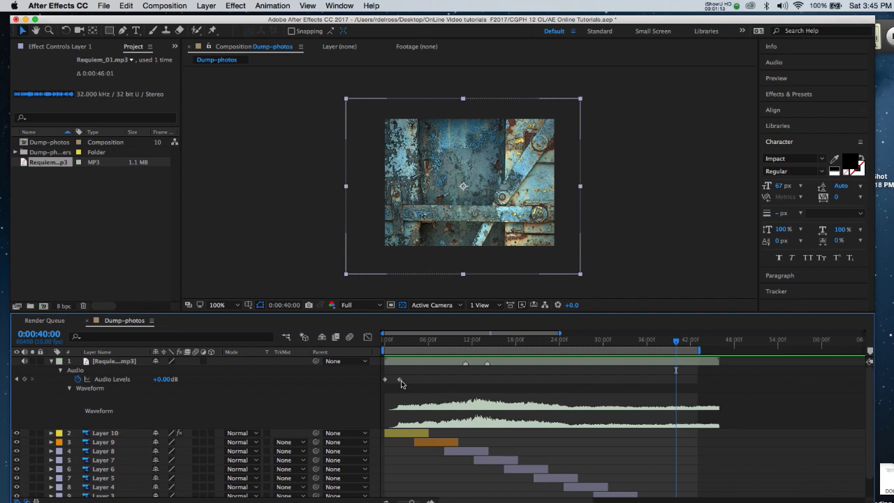
{"action": "mouse_move", "coordinate": [400, 382]}
{"action": "left_click", "coordinate": [399, 379]}
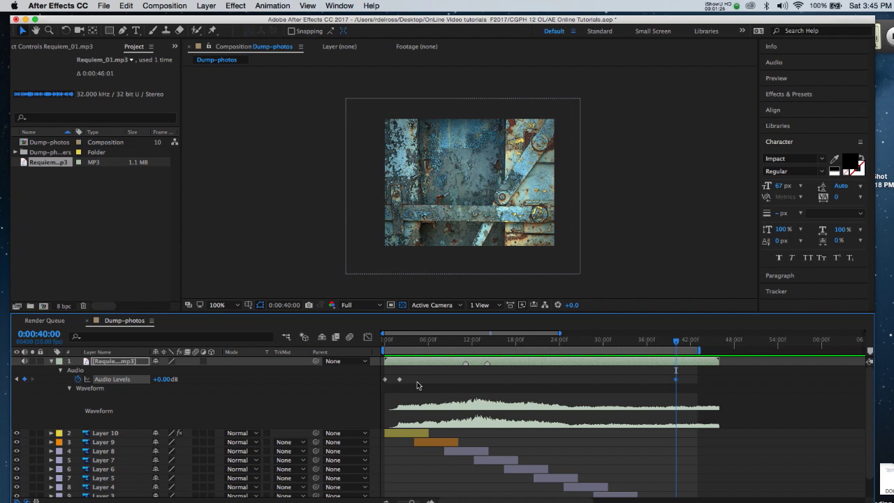
{"action": "key", "text": "super+z"}
{"action": "left_click", "coordinate": [25, 380]}
At Layer 1's end, 0:00:42:09, set the Audio Levels keyframe to -100 dB.
{"action": "left_click_drag", "start_coordinate": [561, 312], "coordinate": [561, 272]}
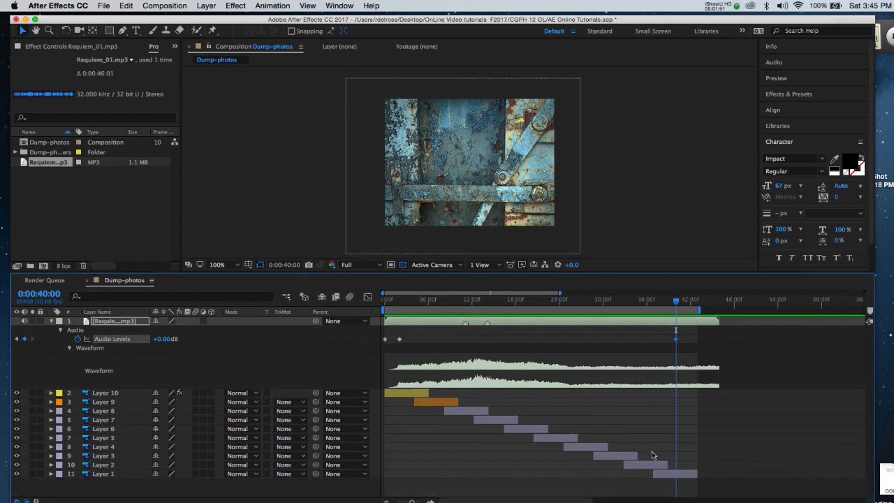
{"action": "left_click", "coordinate": [685, 474]}
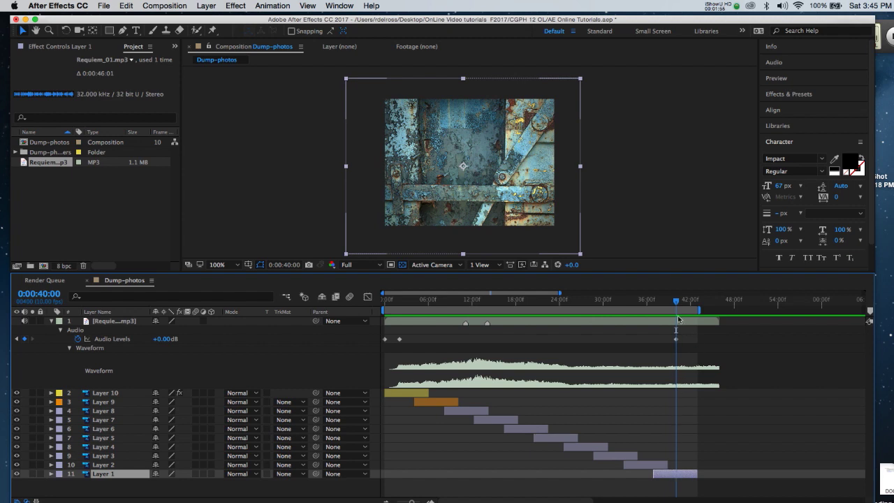
{"action": "left_click_drag", "start_coordinate": [675, 305], "coordinate": [697, 305]}
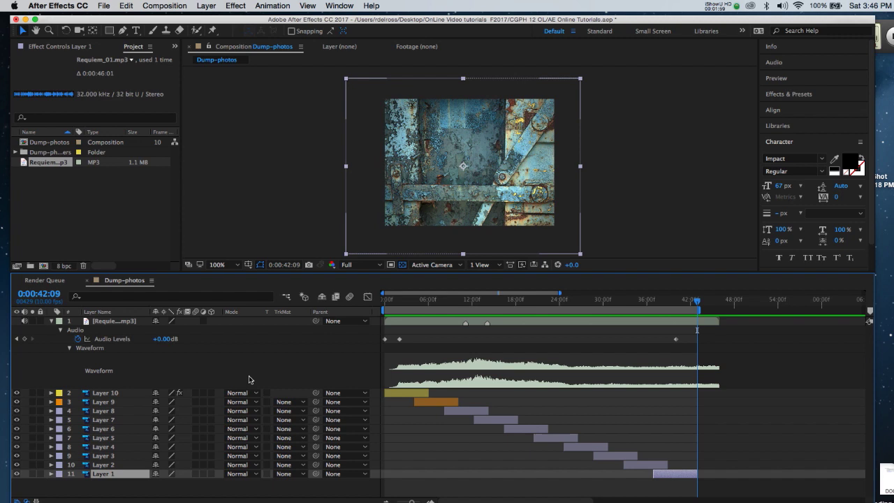
{"action": "left_click", "coordinate": [167, 340]}
{"action": "type", "text": "-100"}
{"action": "left_click", "coordinate": [588, 321]}
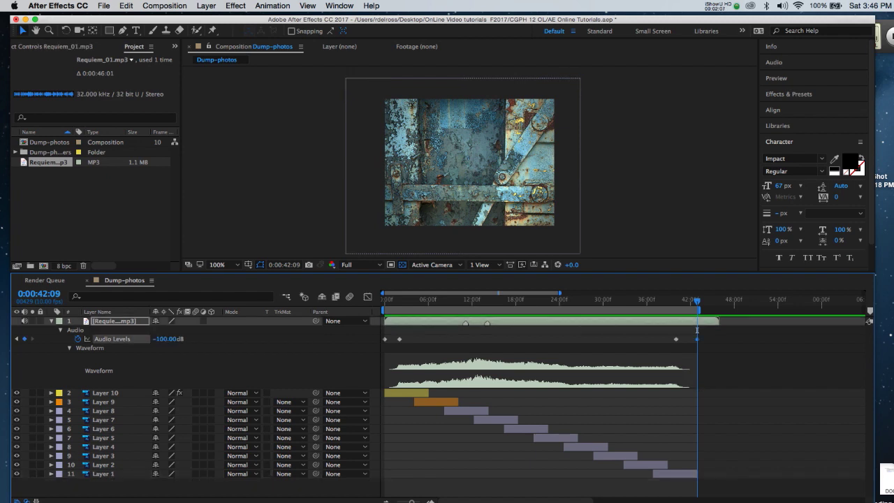
Preview the music fading out from shortly before the final keyframe.
{"action": "left_click", "coordinate": [660, 301]}
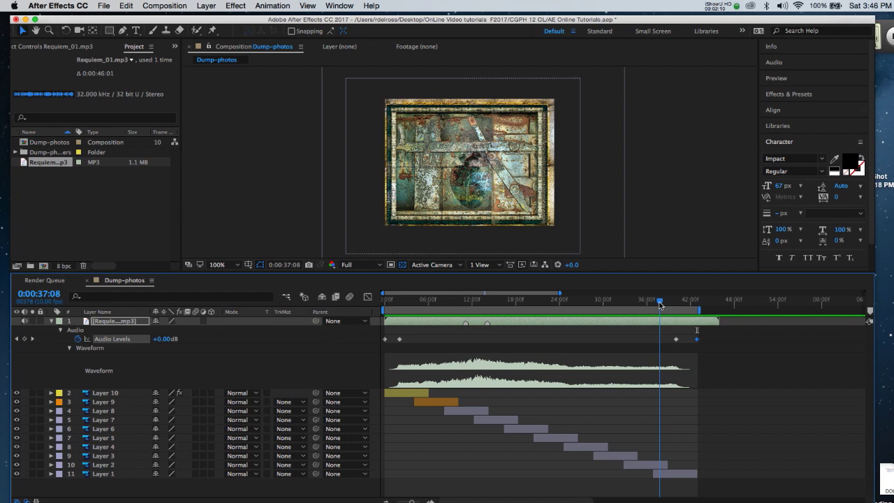
{"action": "key", "text": "space"}
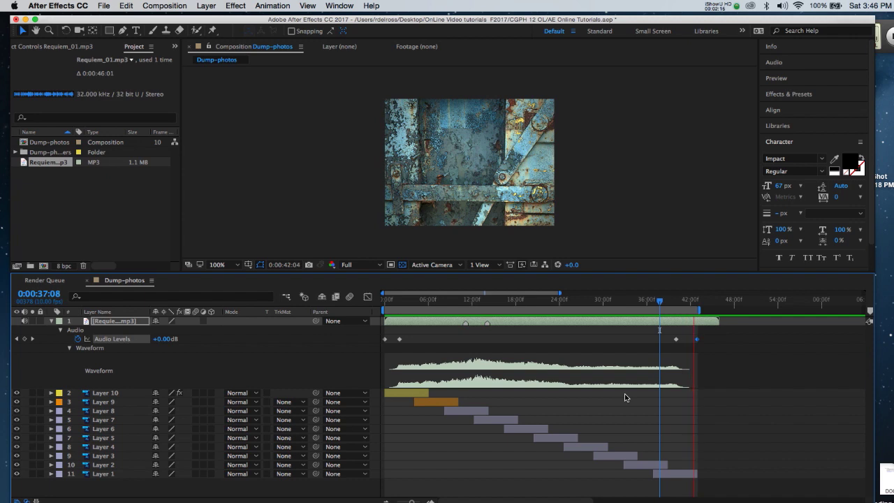
{"action": "key", "text": "space"}
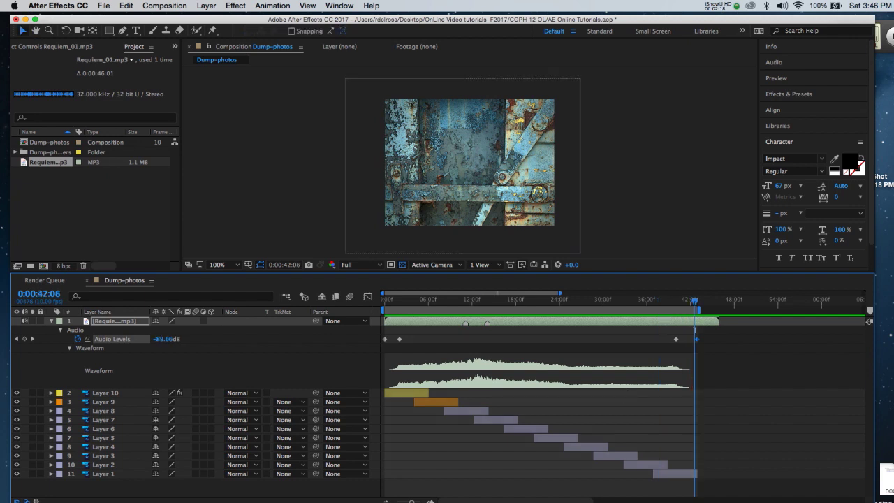